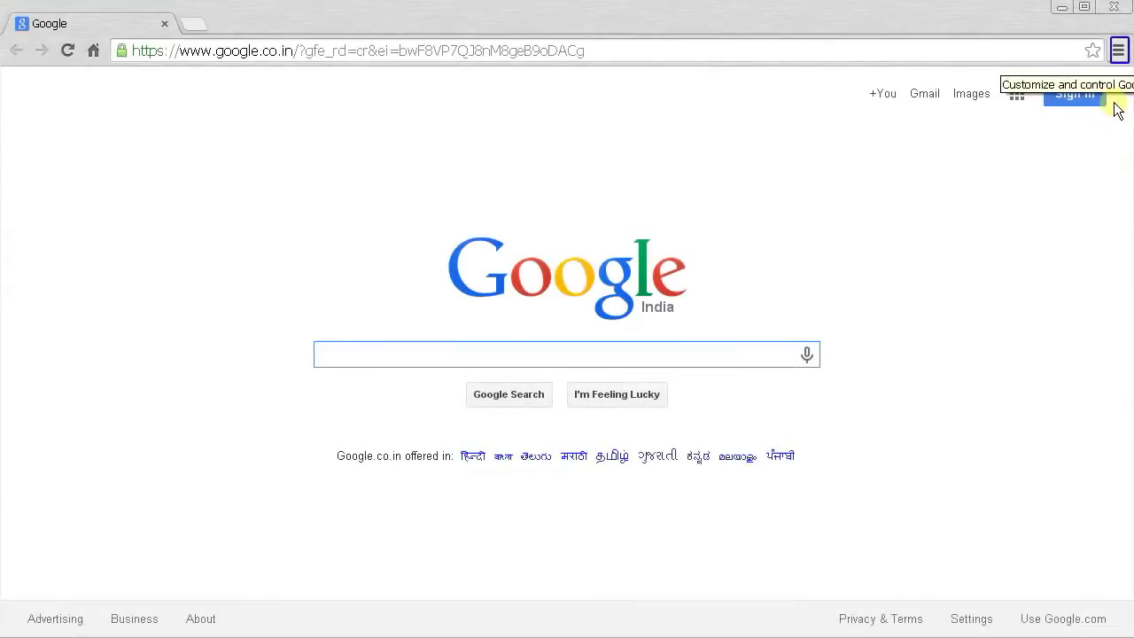
left_click(1118, 53)
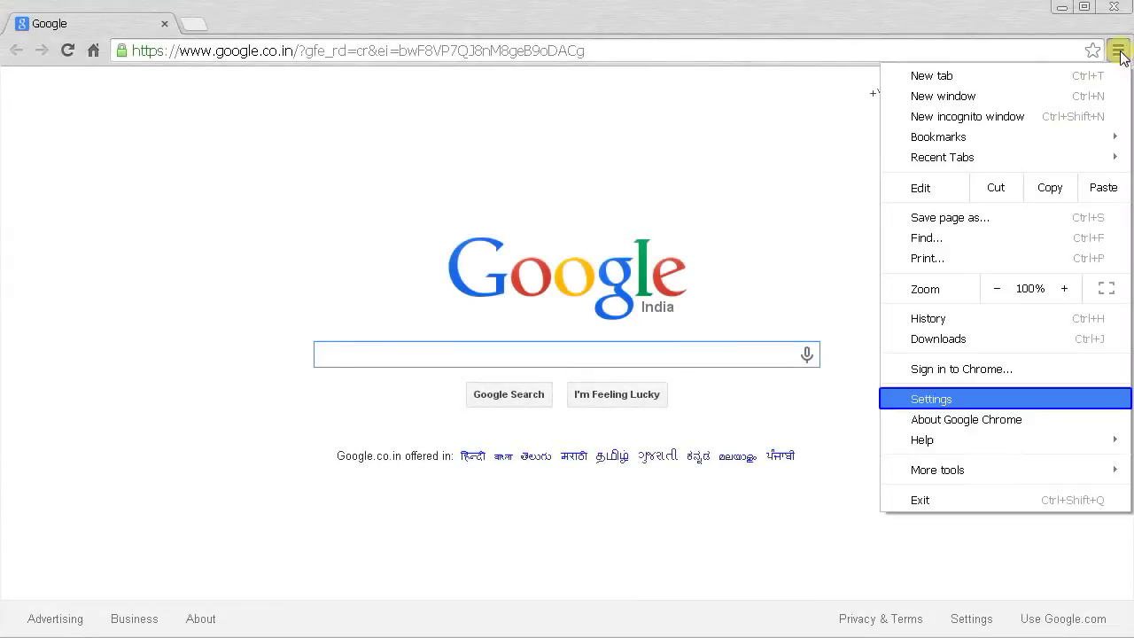
left_click(1008, 403)
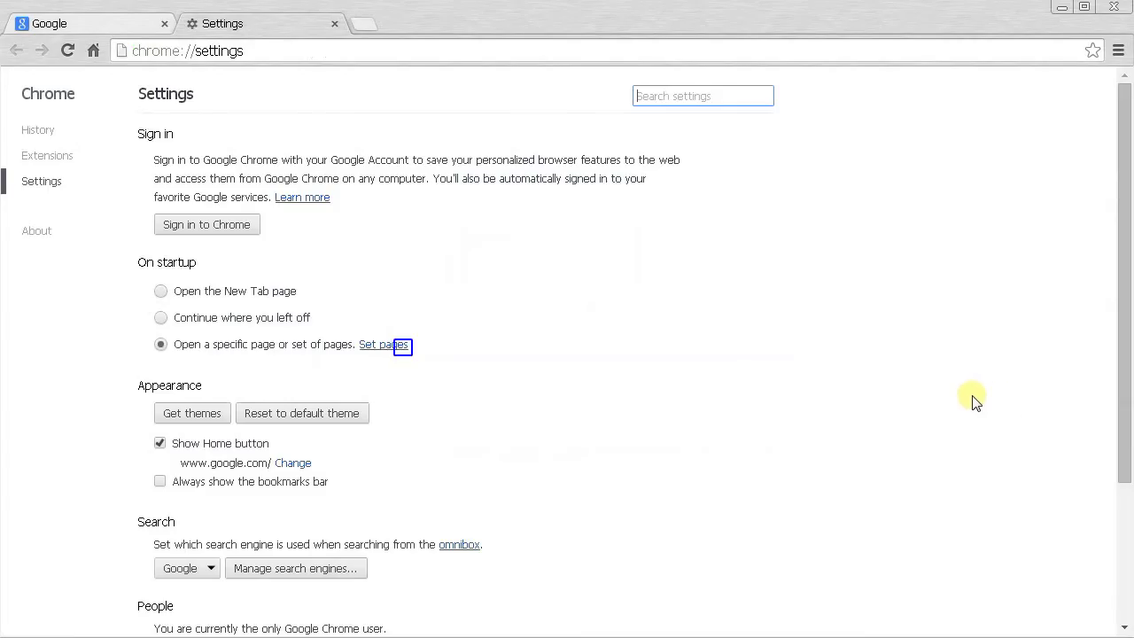
left_click(401, 347)
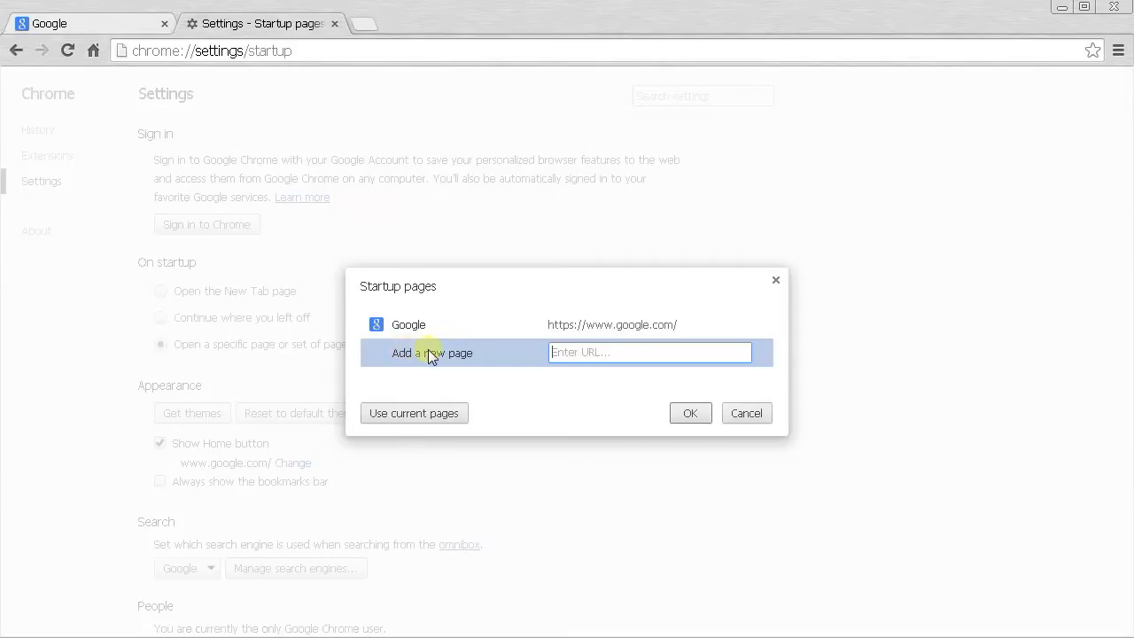
type("www.apple.com")
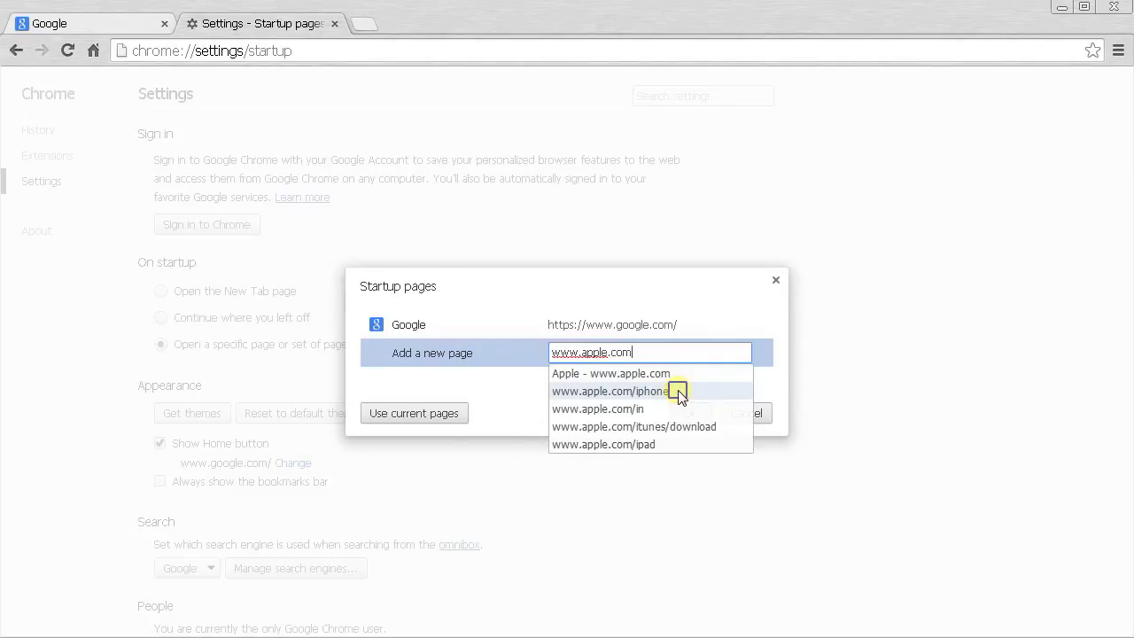
left_click(678, 392)
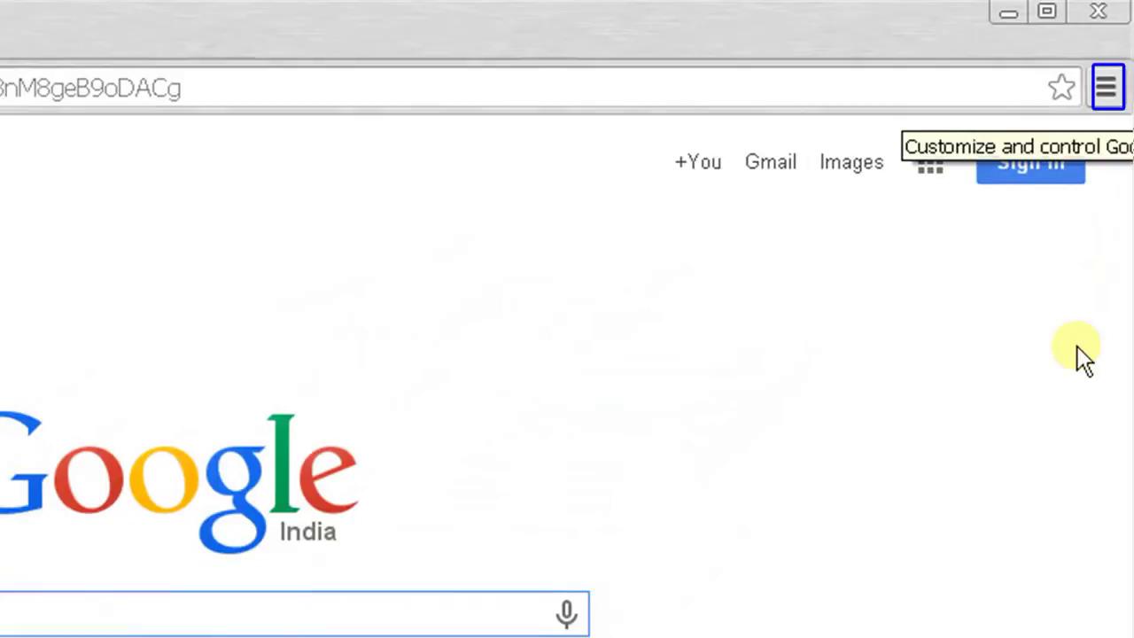
left_click(1106, 88)
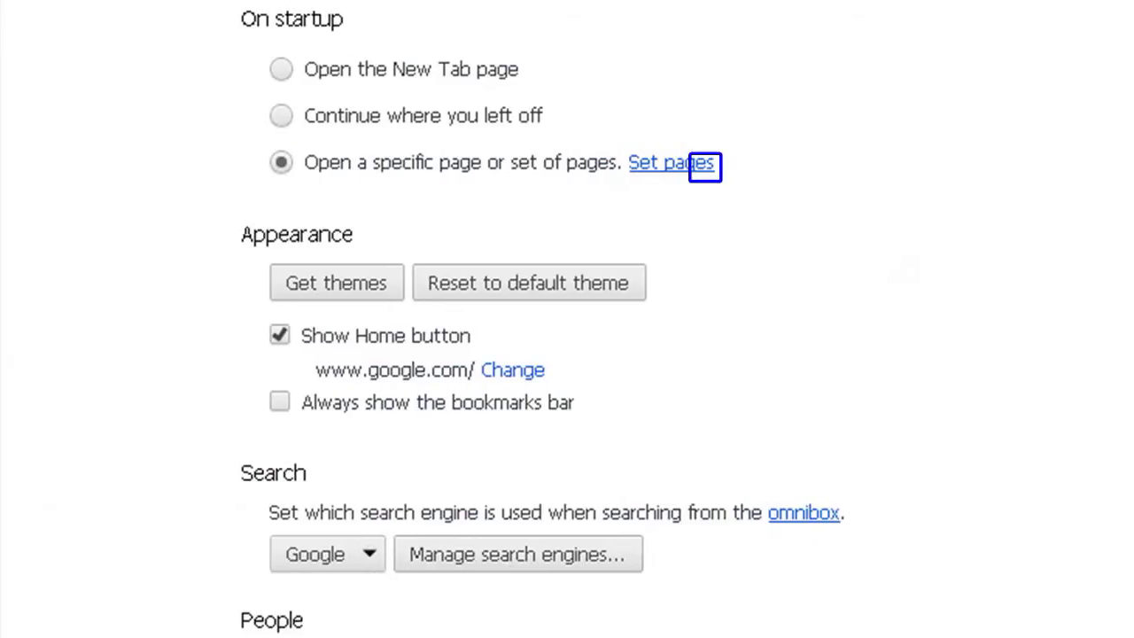
left_click(706, 170)
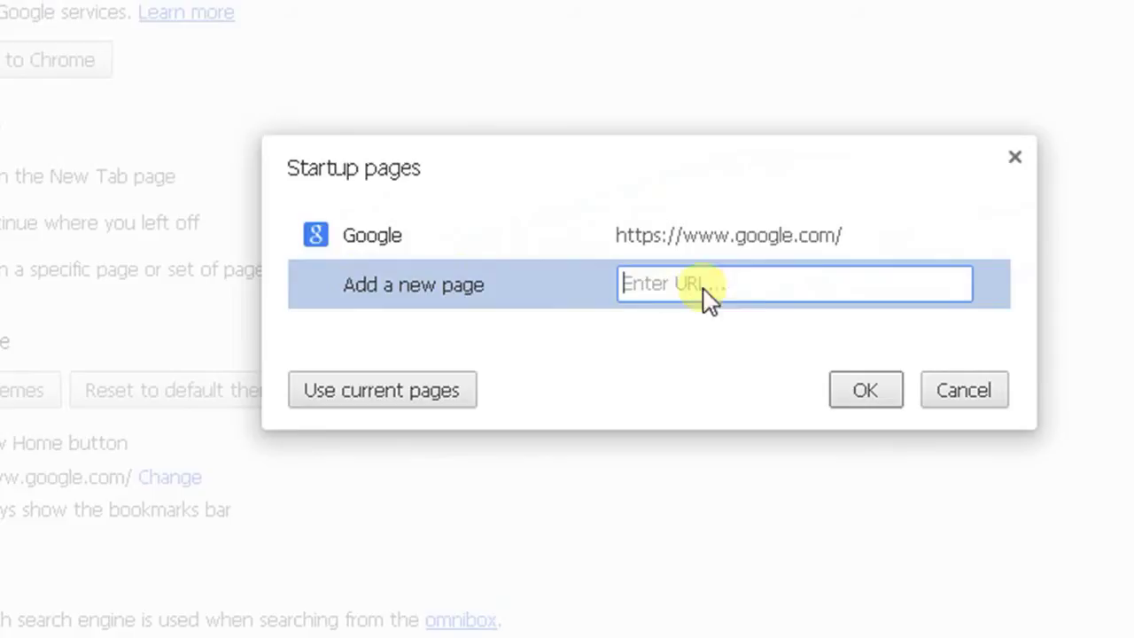
type("www.apple.com")
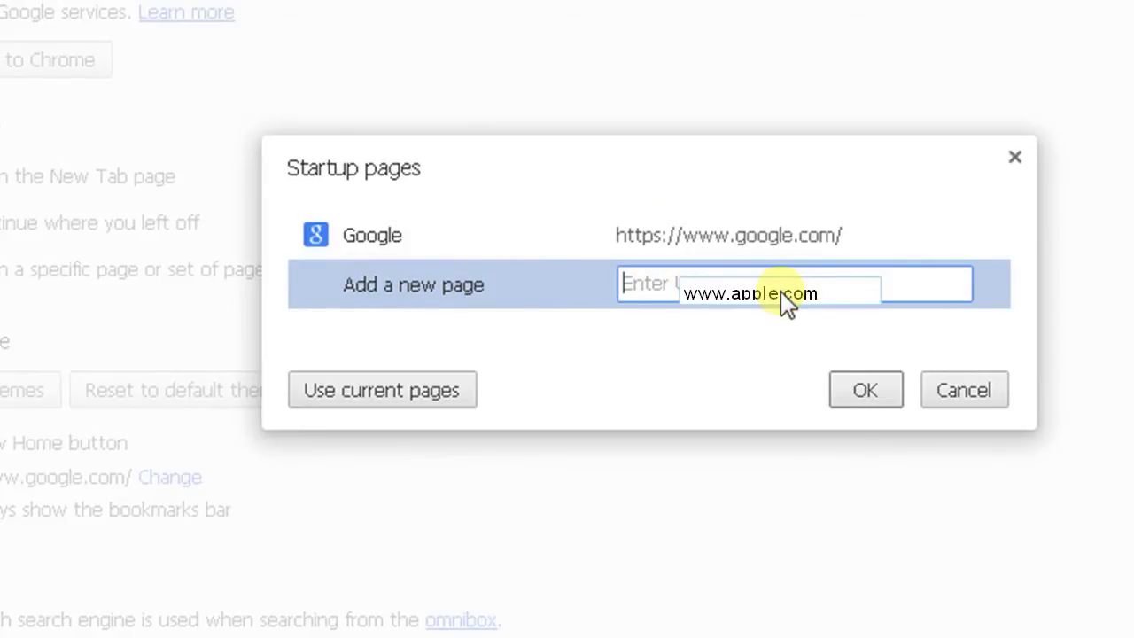
key("Return")
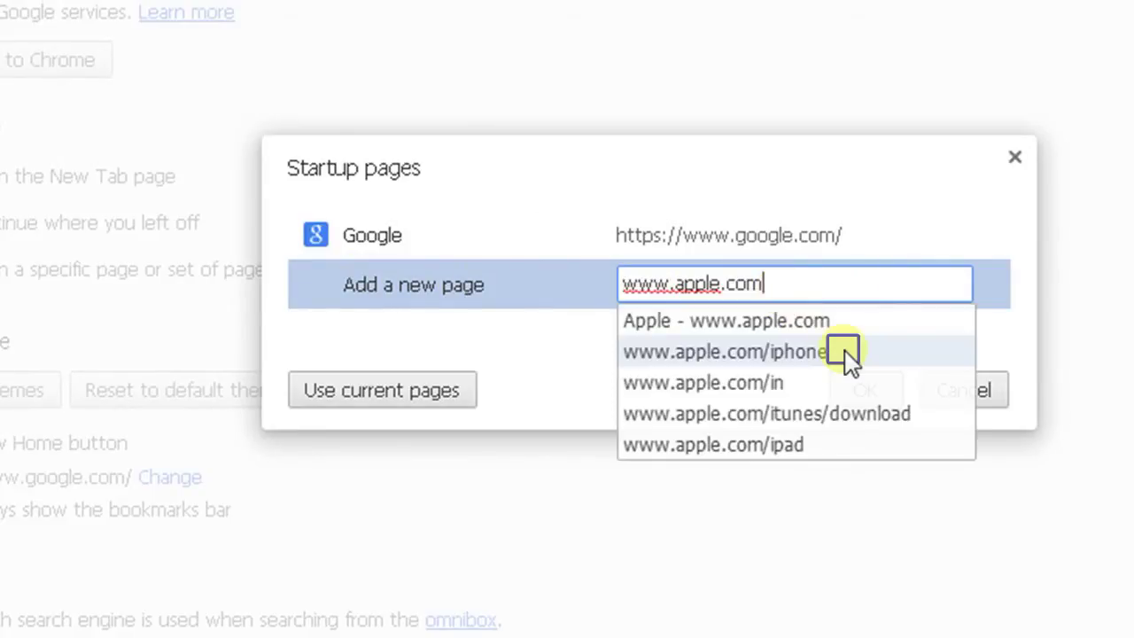
left_click(845, 352)
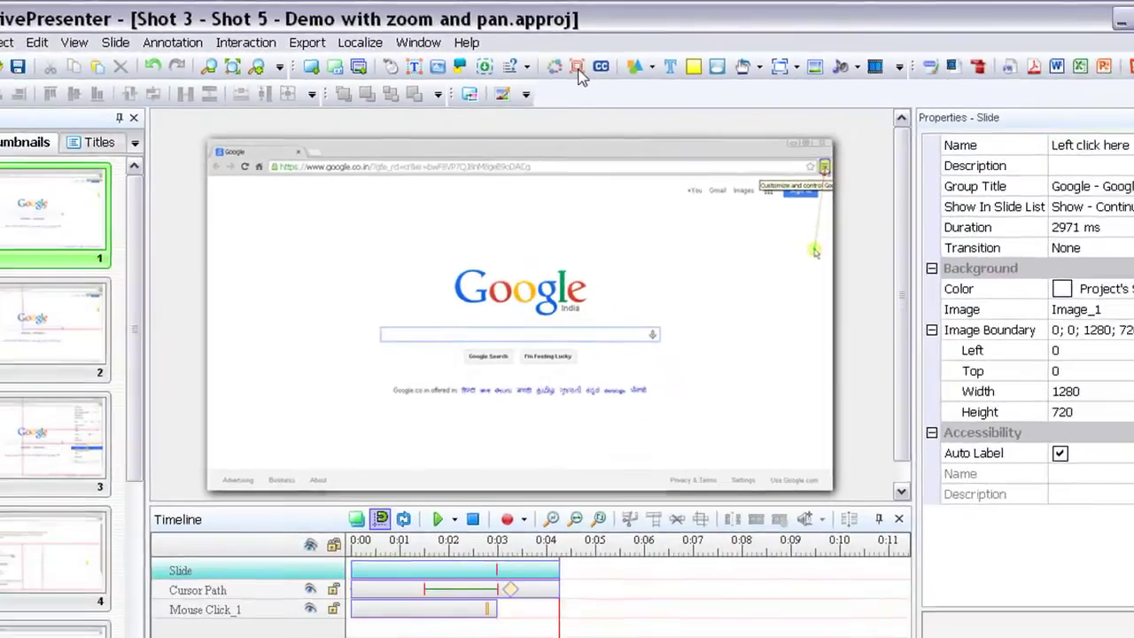
Insert a Zoom-n-Pan object on slide 1 from the toolbar
left_click(578, 70)
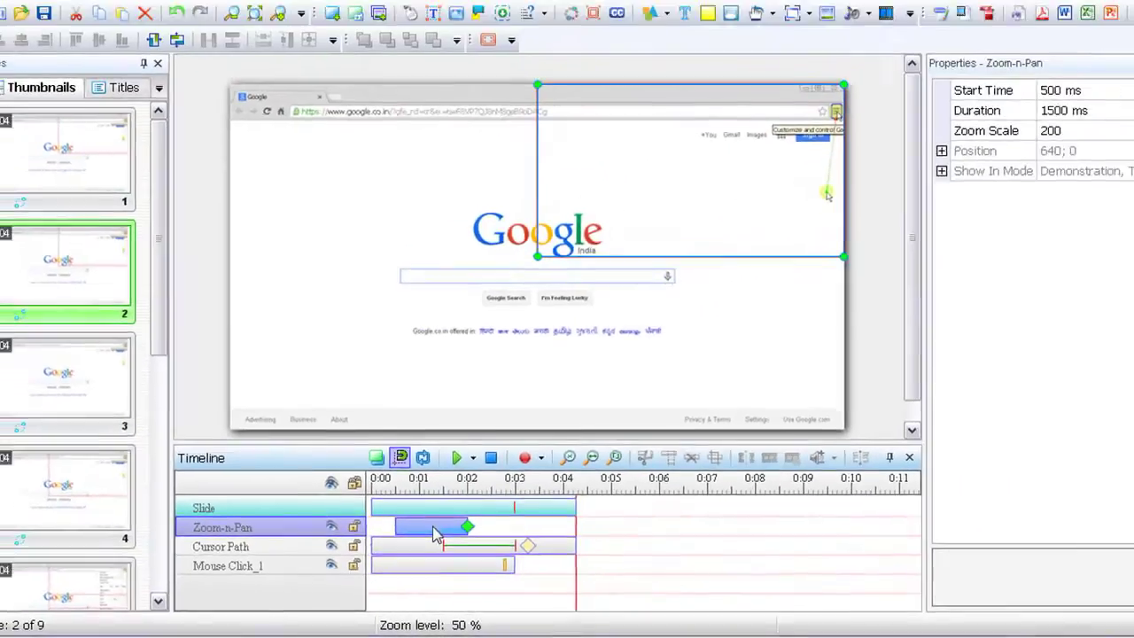
Set the slide 2 Zoom-n-Pan's Start Time and Duration both to 0
type("0")
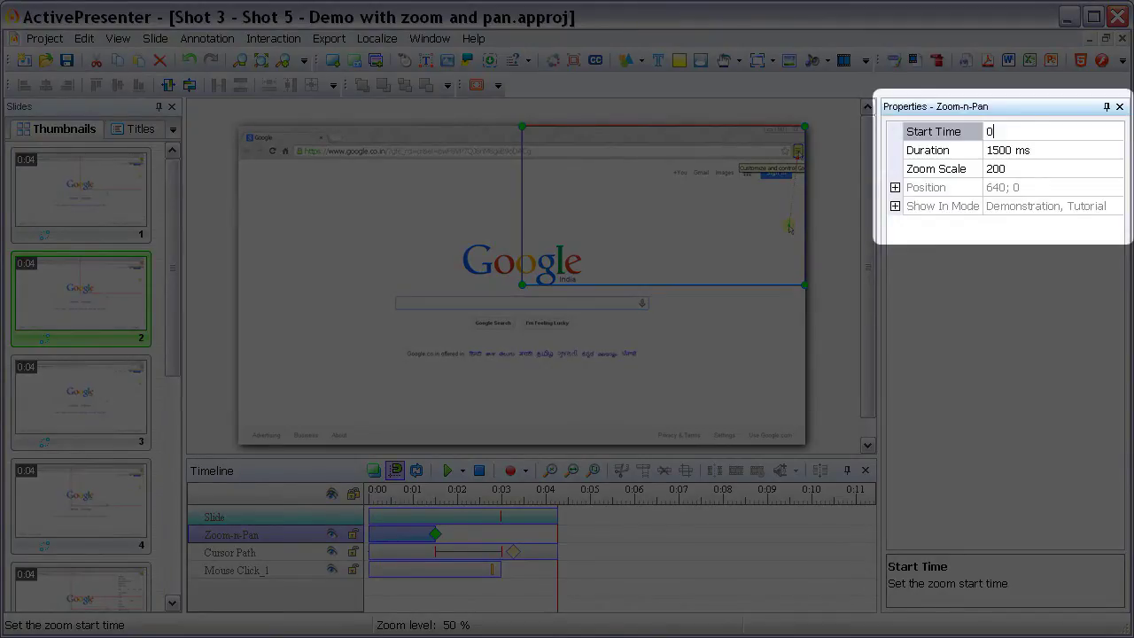
key("Tab")
type("0")
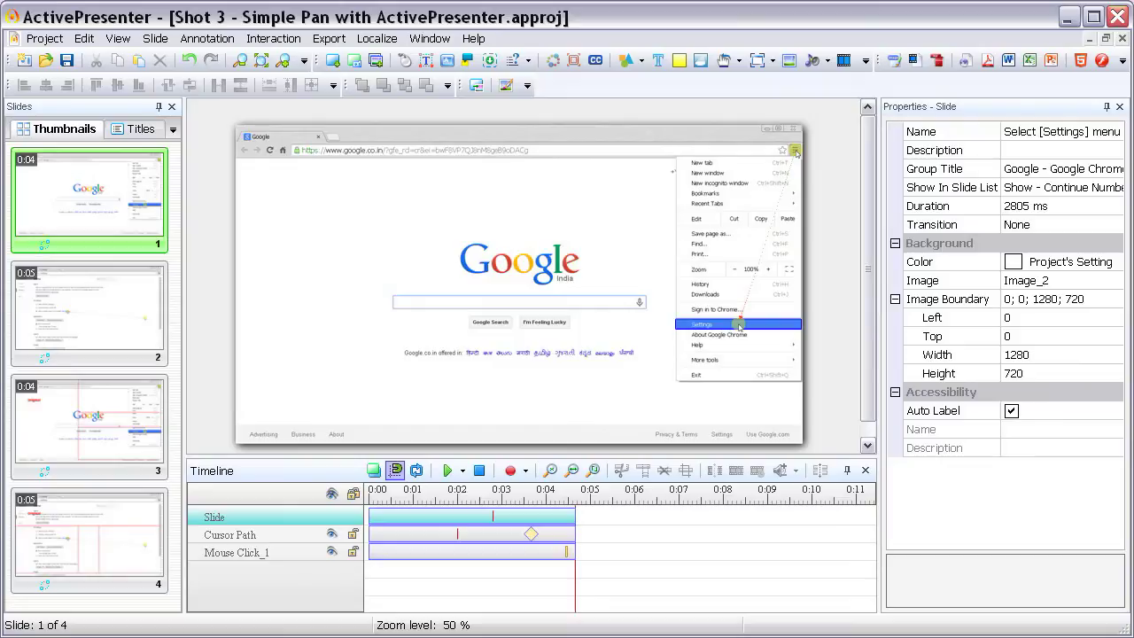
Insert a Zoom-n-Pan on slide 1 with Ctrl+Alt+Z and preview it
key("ctrl+alt+z")
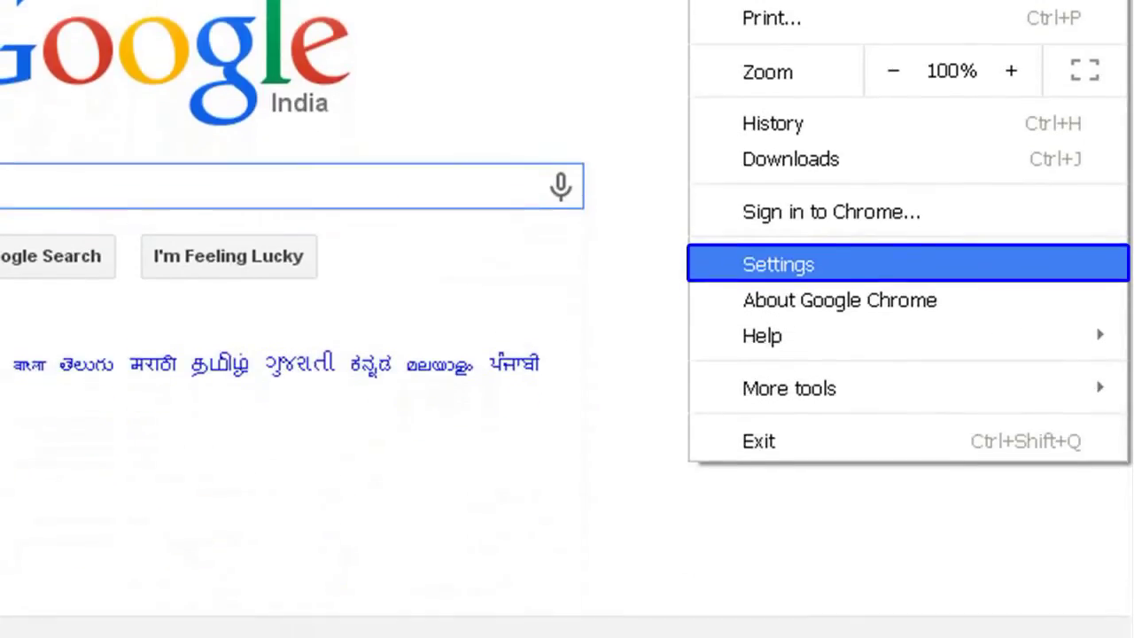
left_click(908, 258)
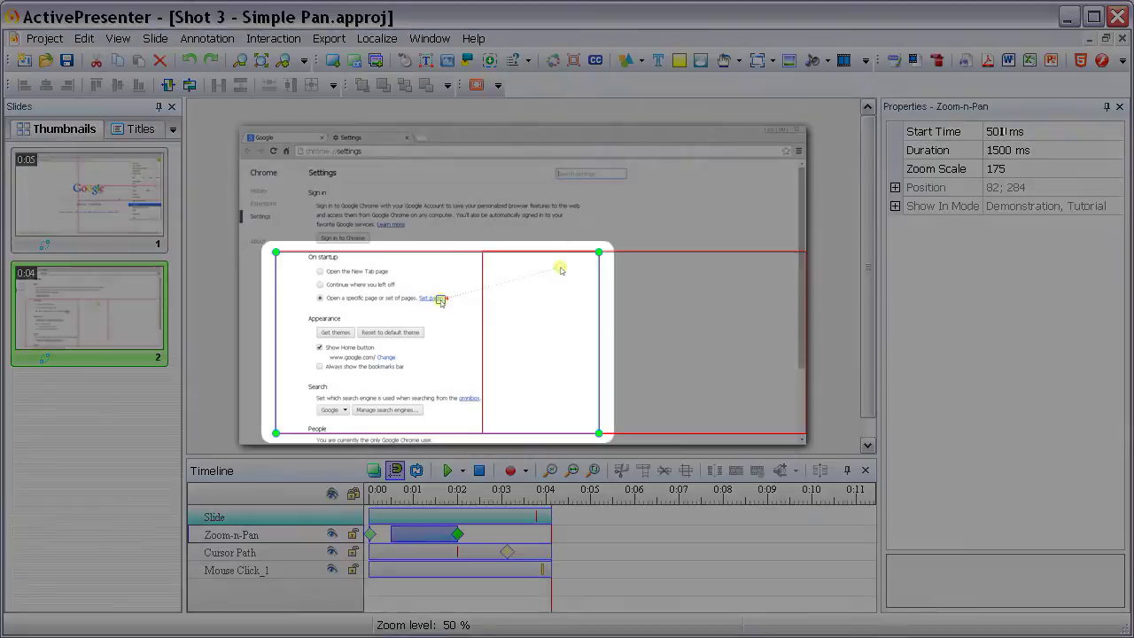
Enter 500 ms as the slide 2 Zoom-n-Pan Start Time
type("0")
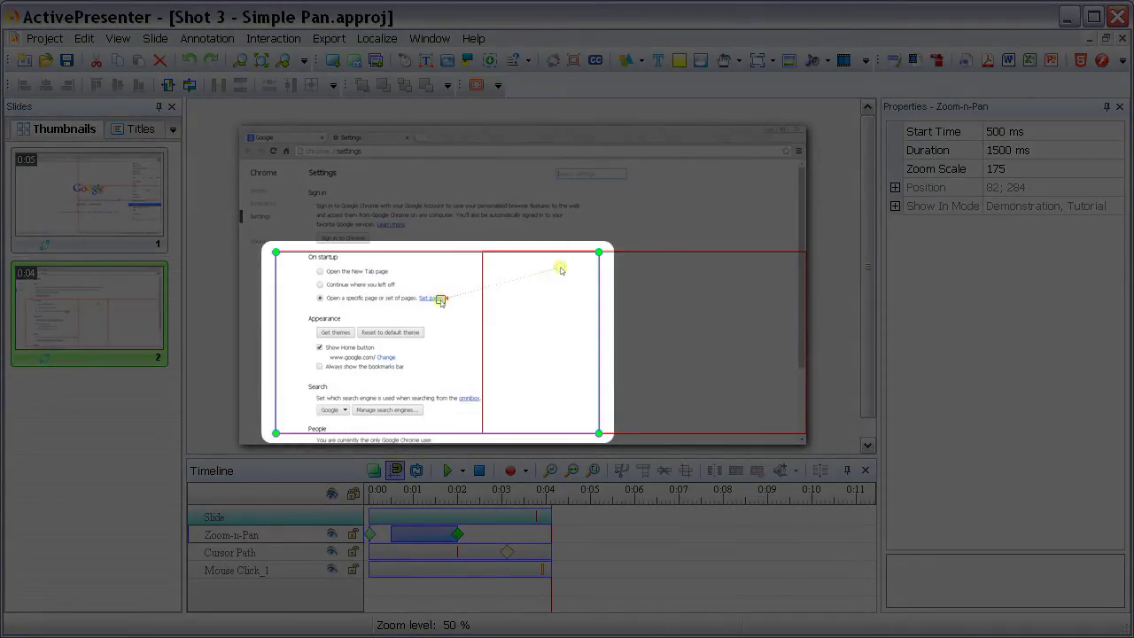